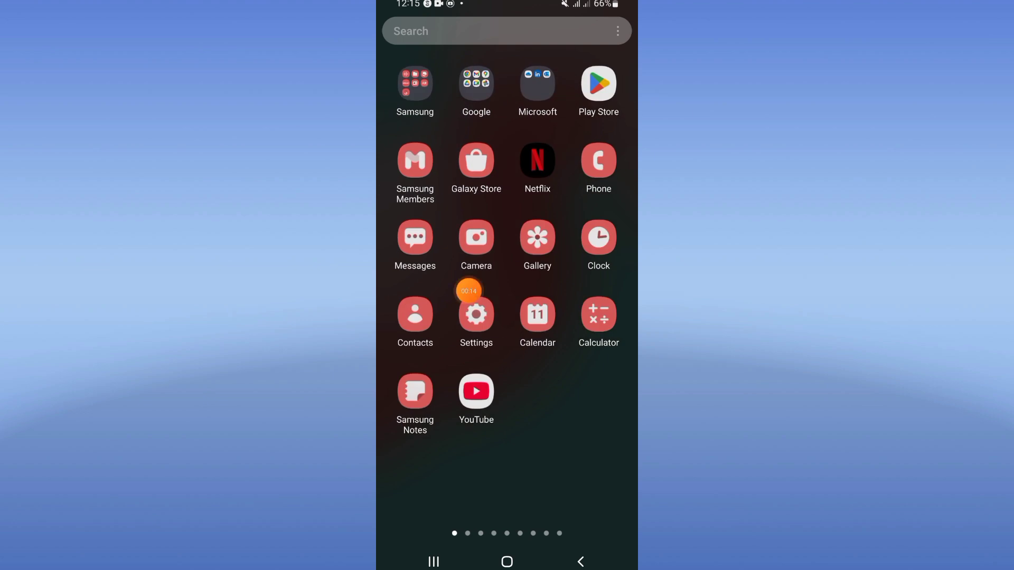
# - Search the Apps list for 'gma' and open Gmail's App info page
pyautogui.click(477, 315)
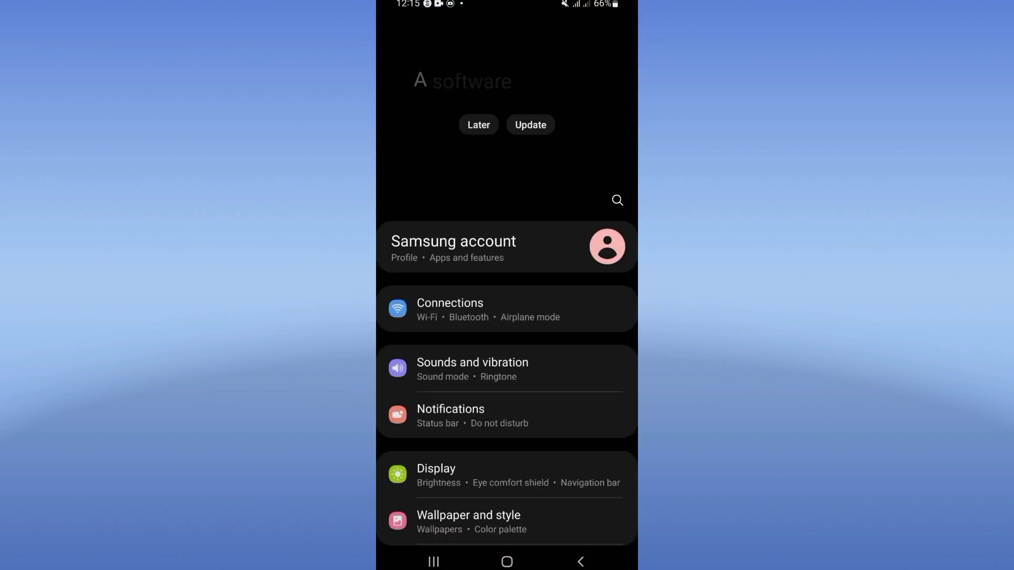
pyautogui.scroll(-15, 507, 317)
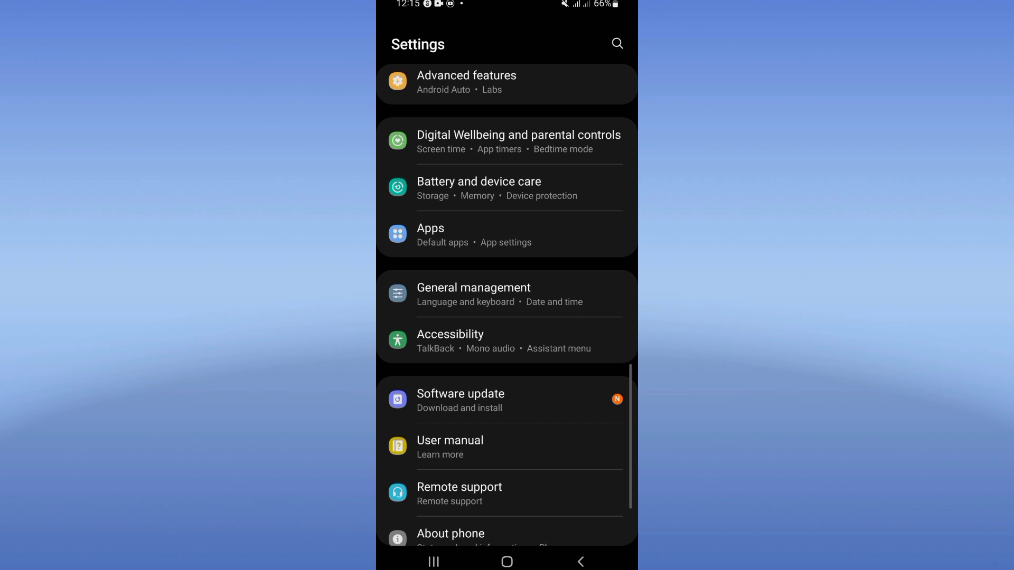
pyautogui.click(507, 234)
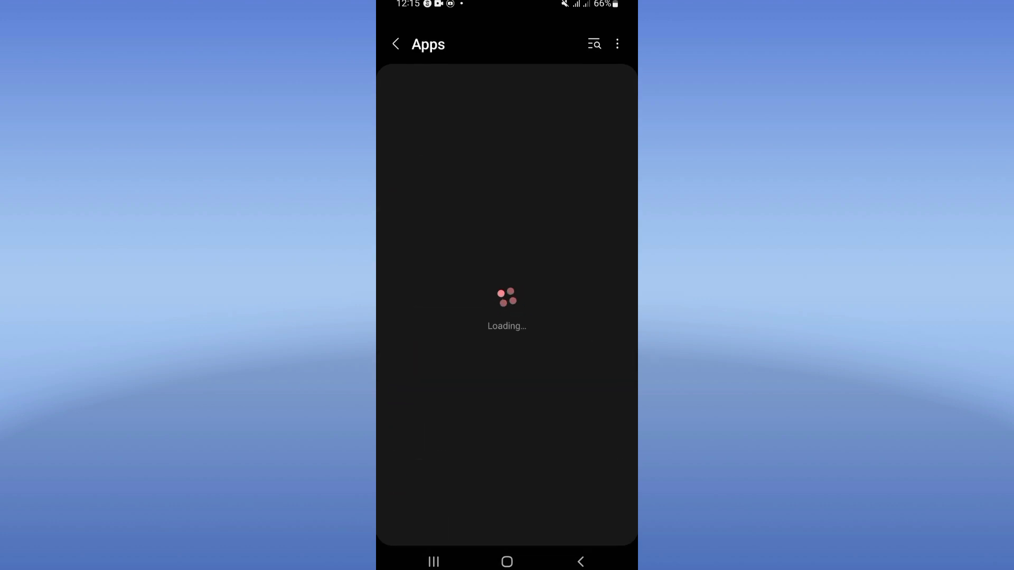
pyautogui.click(594, 44)
pyautogui.write('gmau')
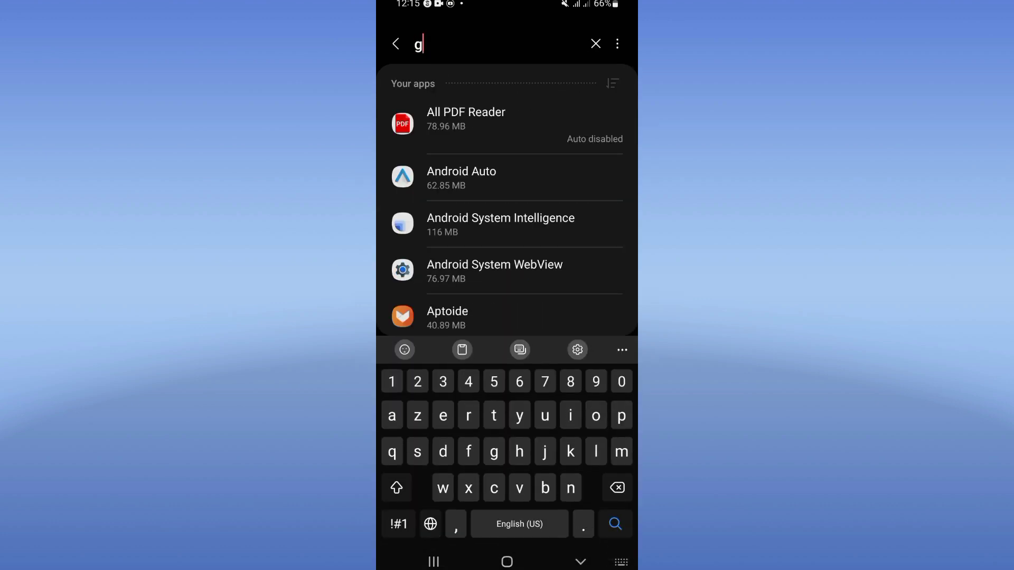
pyautogui.click(617, 488)
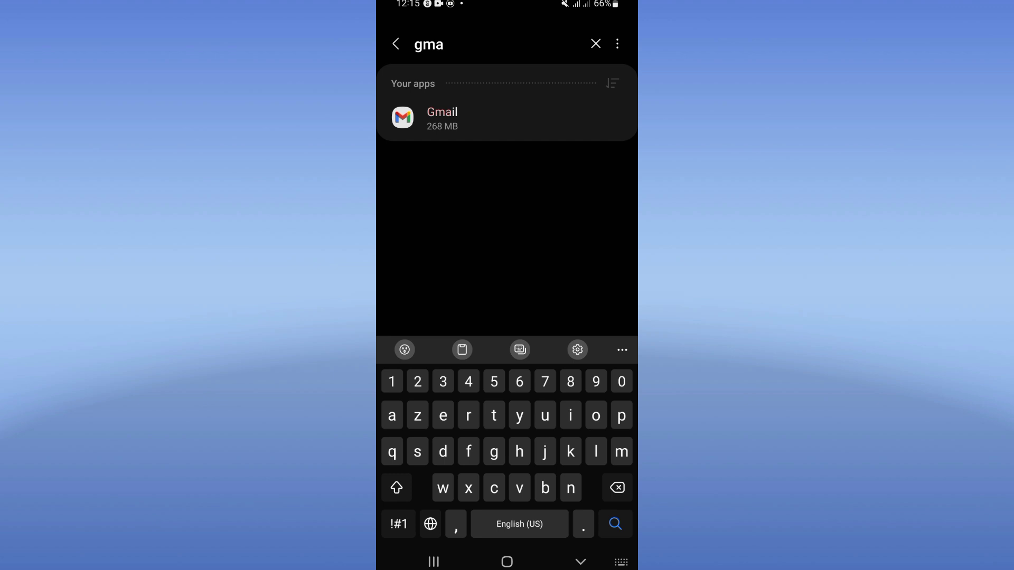
pyautogui.click(476, 118)
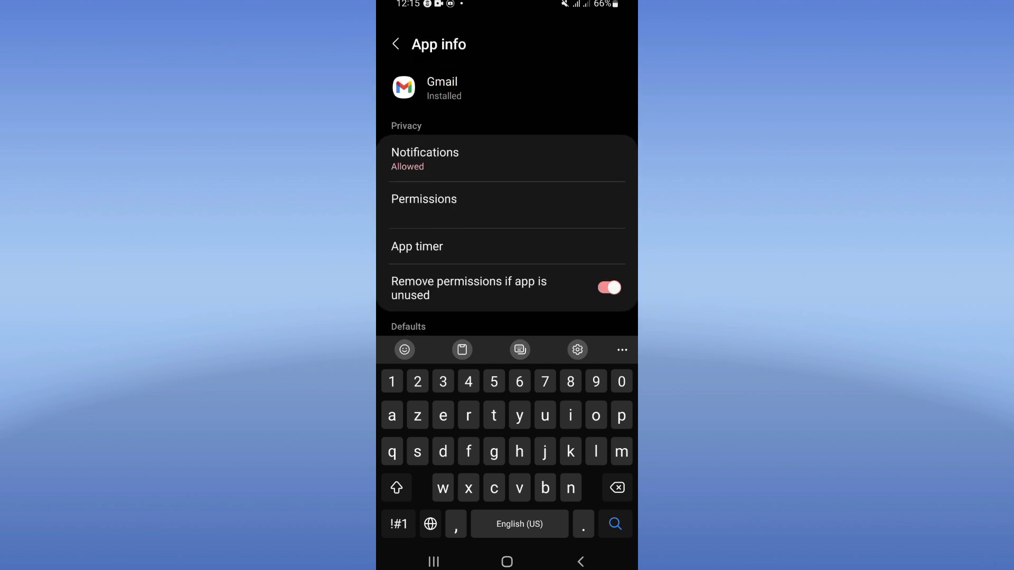
pyautogui.scroll(-3, 507, 238)
# - Clear Gmail's cache, force-stop Gmail, and return to the home screen
pyautogui.click(506, 403)
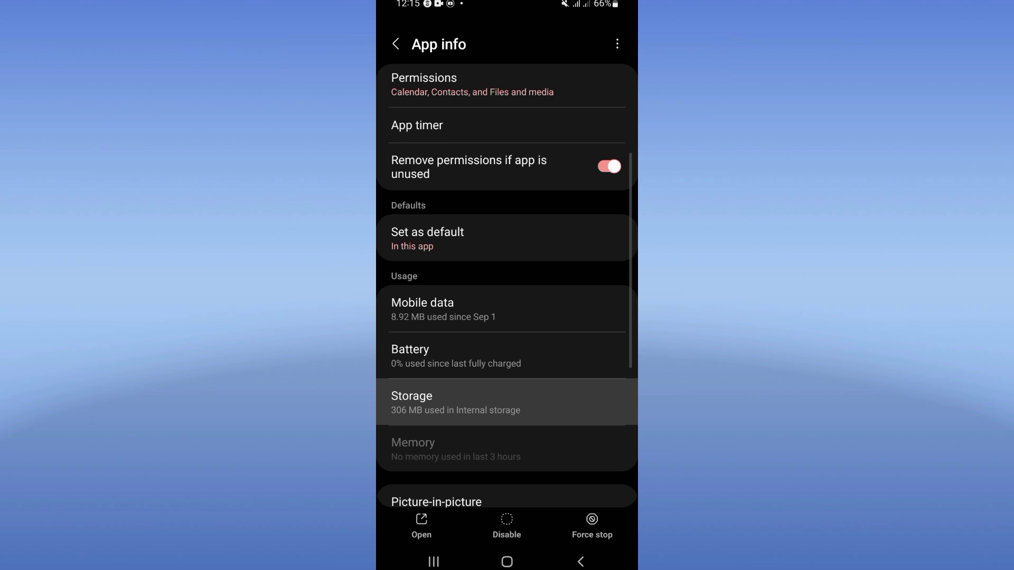
pyautogui.click(571, 527)
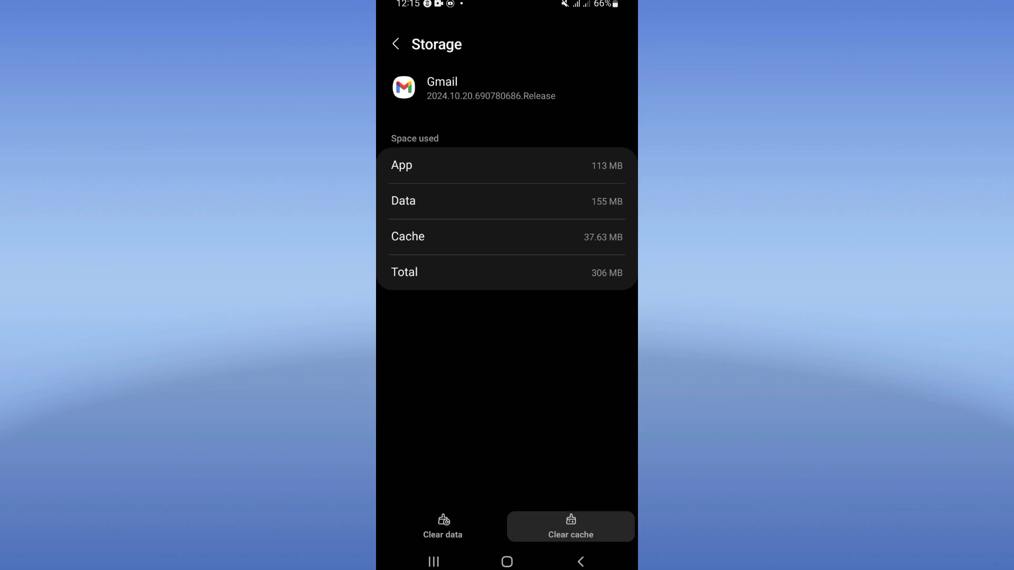
pyautogui.click(580, 561)
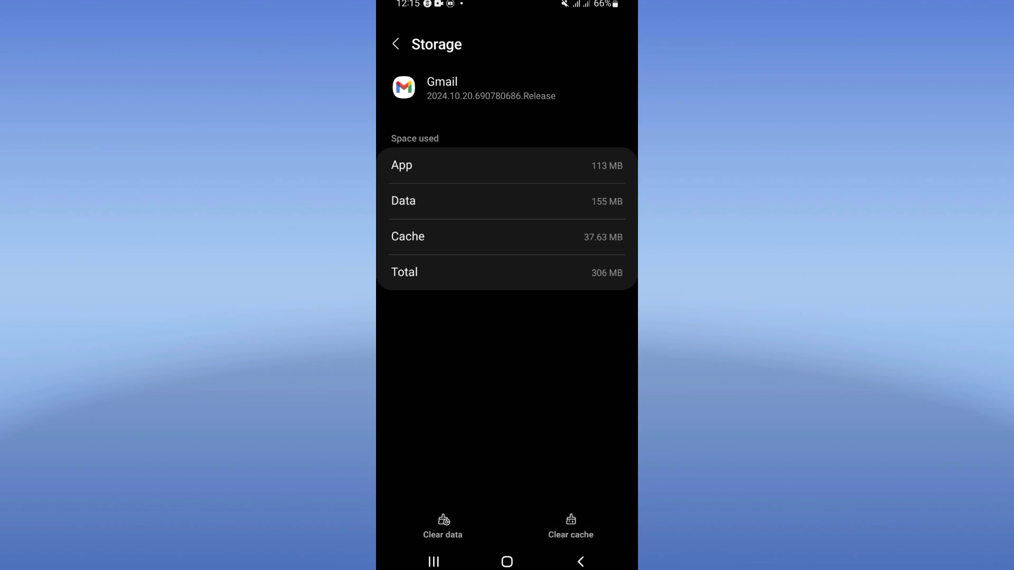
pyautogui.click(591, 526)
pyautogui.click(565, 509)
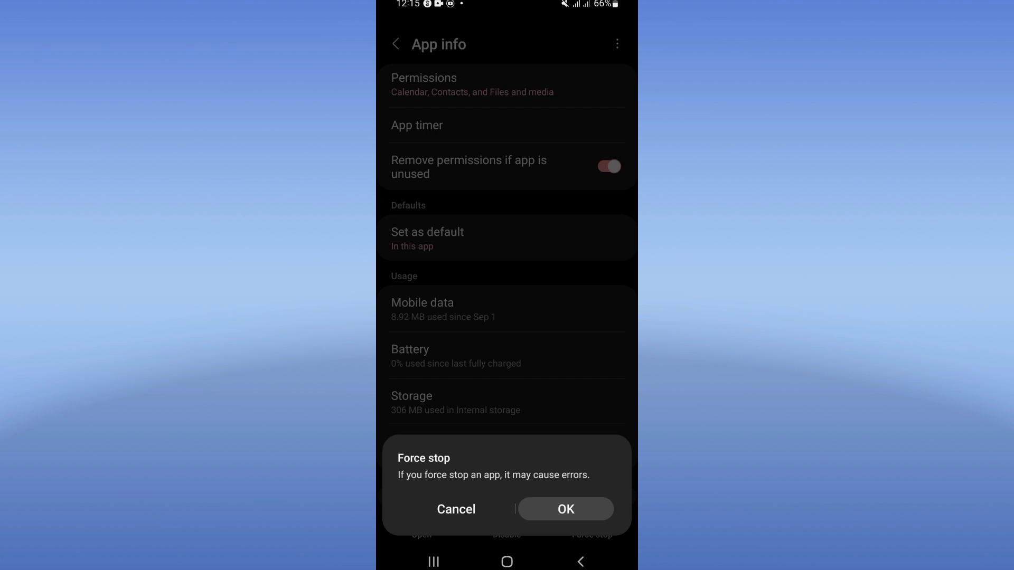
pyautogui.click(507, 562)
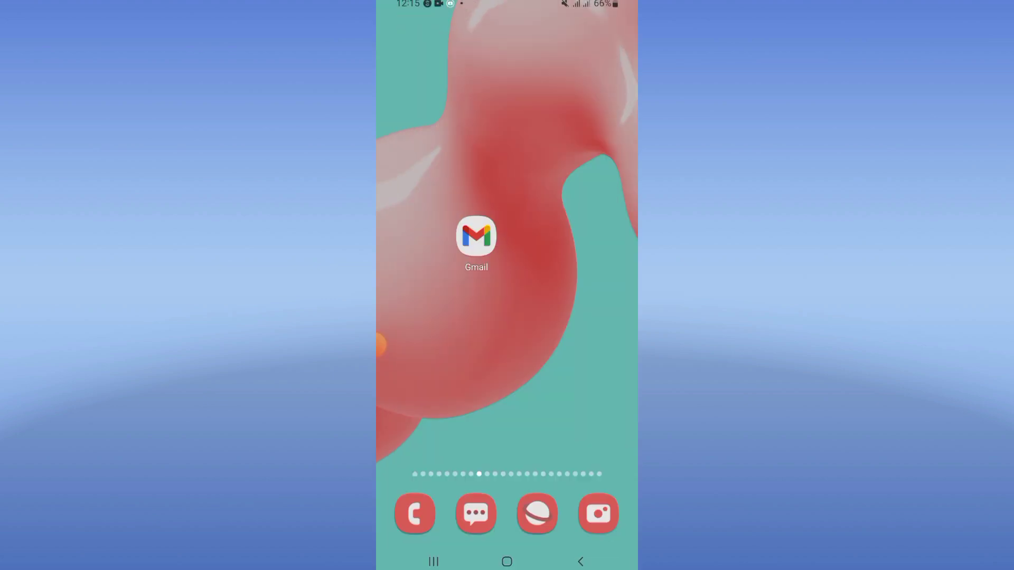
# - Toggle airplane mode on and off in Quick Settings, then bring up the power menu
pyautogui.moveTo(507, 4); pyautogui.dragTo(507, 317)
pyautogui.moveTo(507, 159); pyautogui.dragTo(507, 396)
pyautogui.click(417, 437)
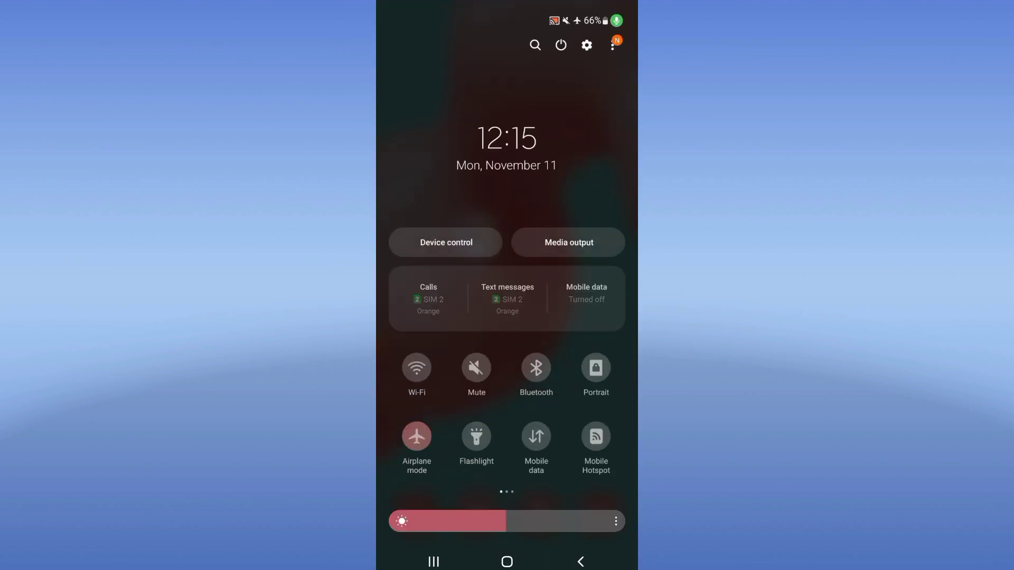
pyautogui.click(418, 436)
pyautogui.moveTo(507, 515); pyautogui.dragTo(507, 159)
pyautogui.moveTo(508, 475); pyautogui.dragTo(507, 80)
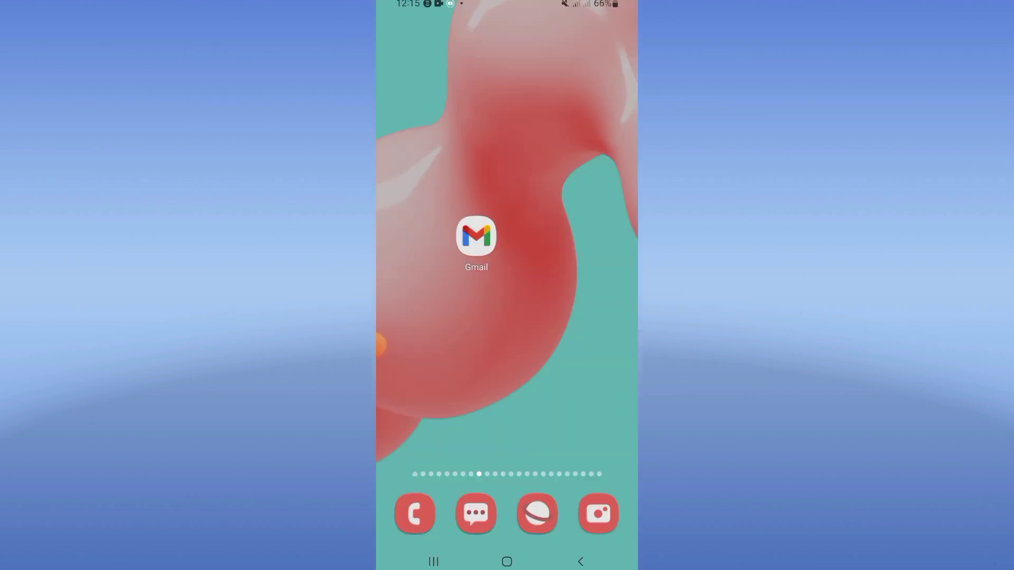
pyautogui.press('XF86PowerOff')
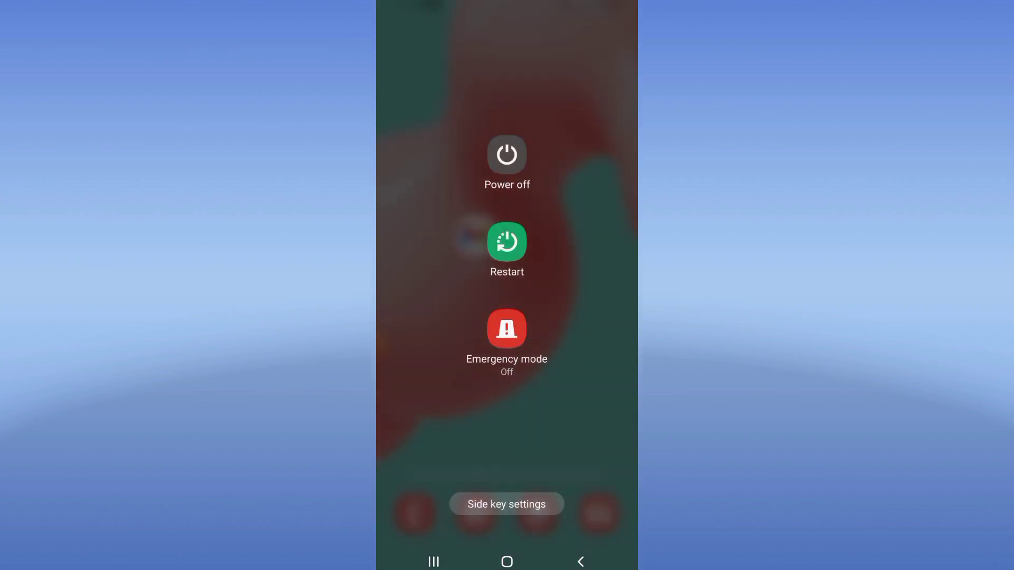
pyautogui.press('Escape')
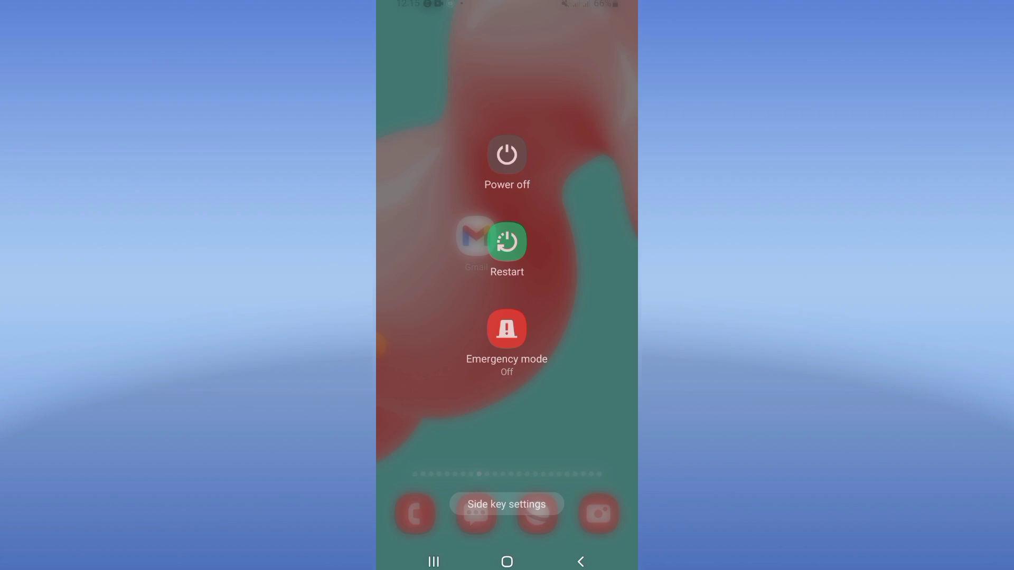